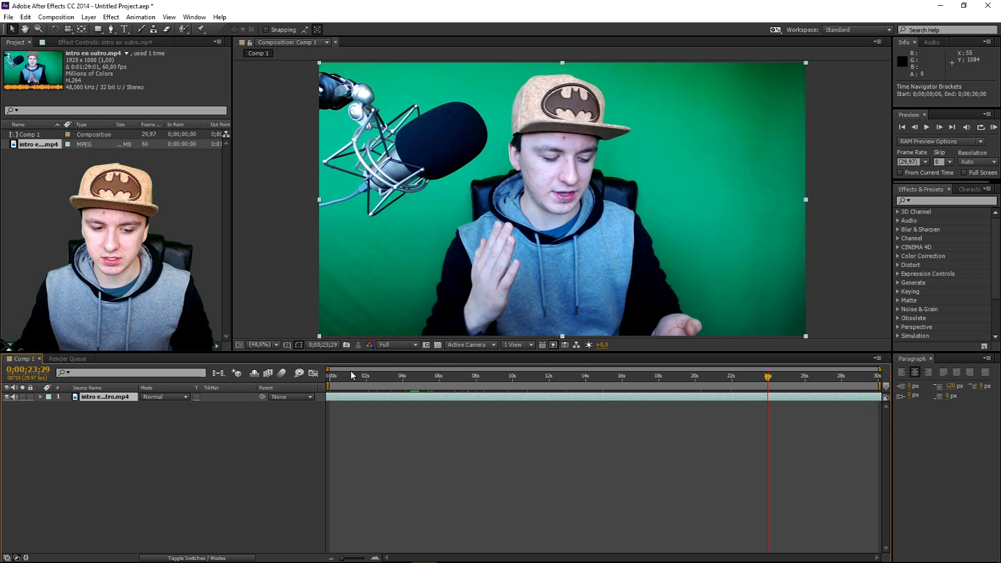
- Preview the clip's opening, then place the playhead near 0;00;01;11 for the first subtitle
key(KP_0)
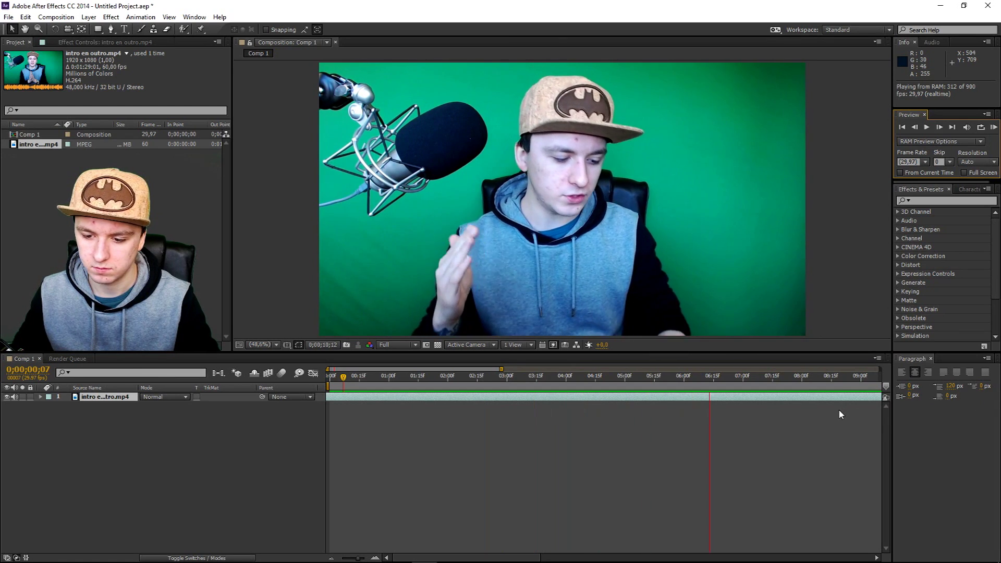
key(space)
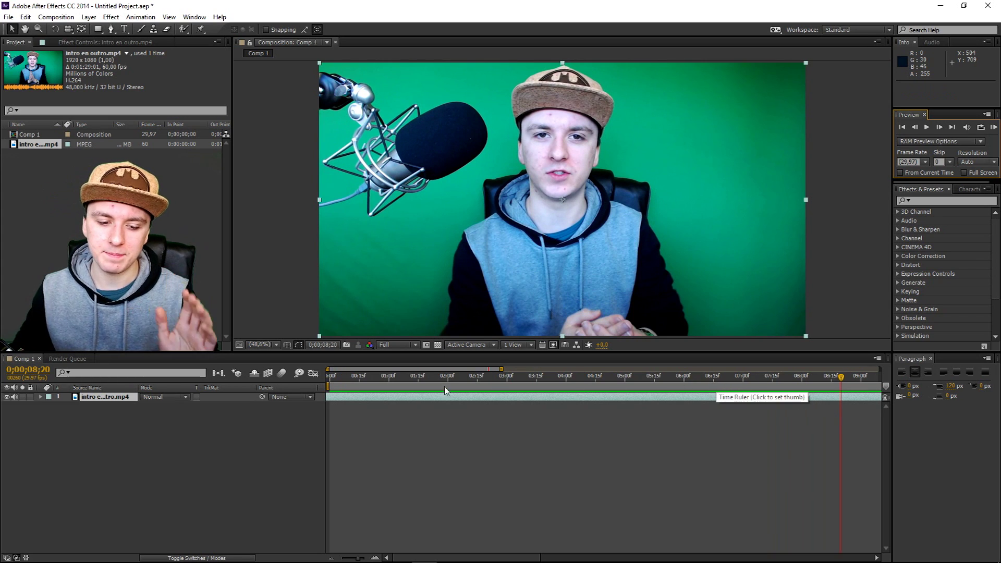
click(341, 376)
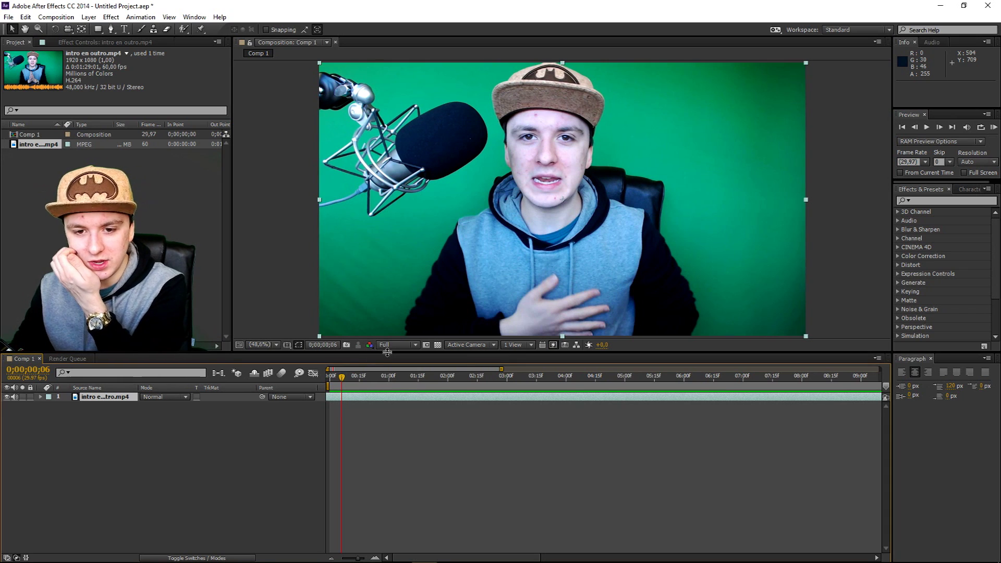
click(378, 377)
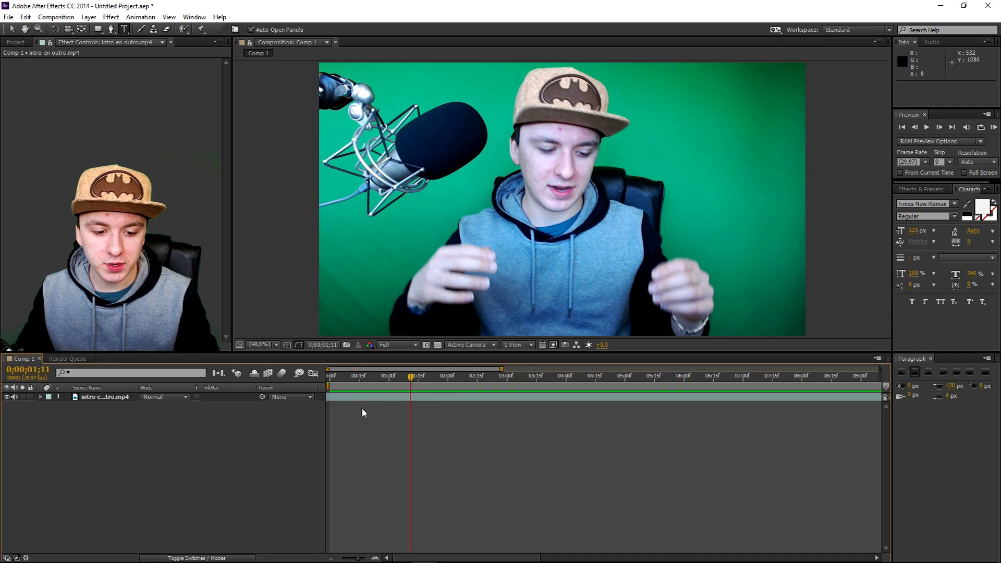
- Add a new text layer to Comp 1 and shift it to start four frames later
right_click(362, 422)
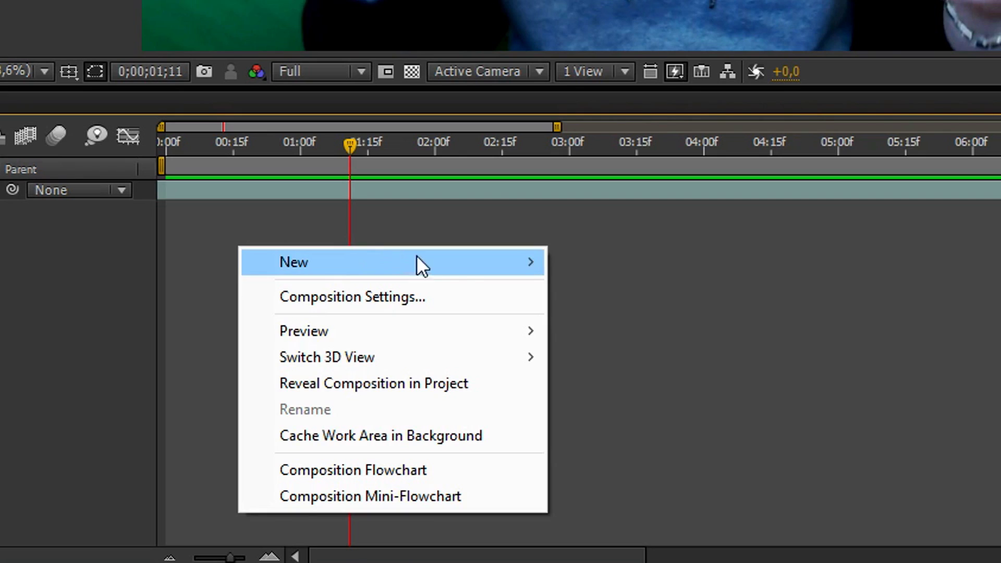
mouse_move(462, 429)
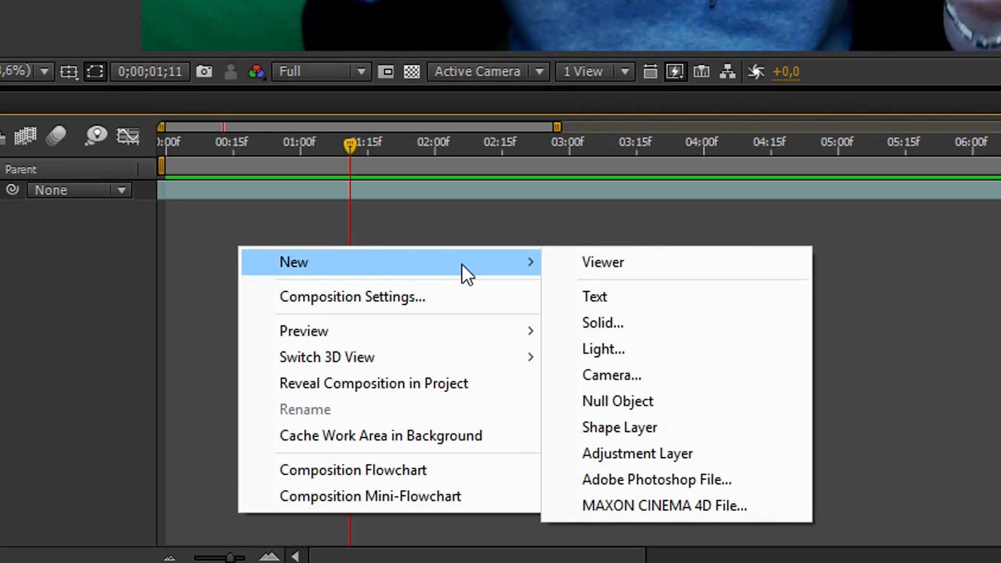
click(702, 297)
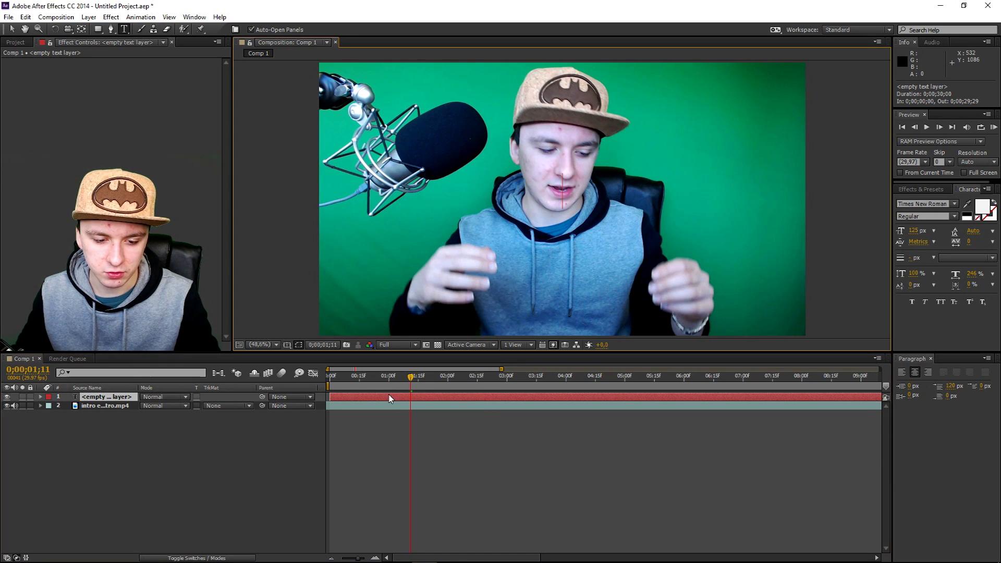
drag(403, 398, 388, 397)
click(335, 375)
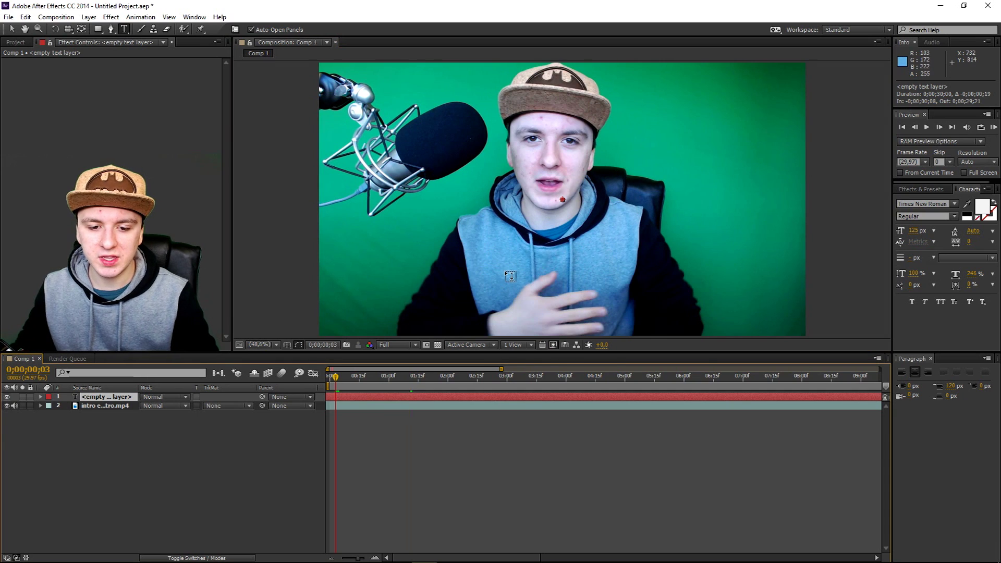
- Place the text cursor in the viewer, preview the timing, and enter the subtitle 'My name is alex'
click(504, 272)
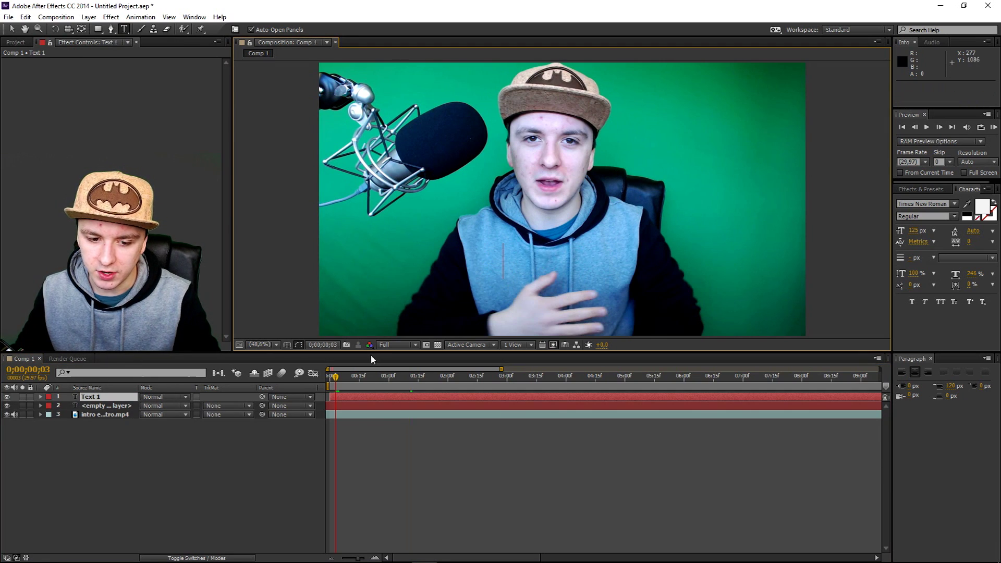
click(994, 127)
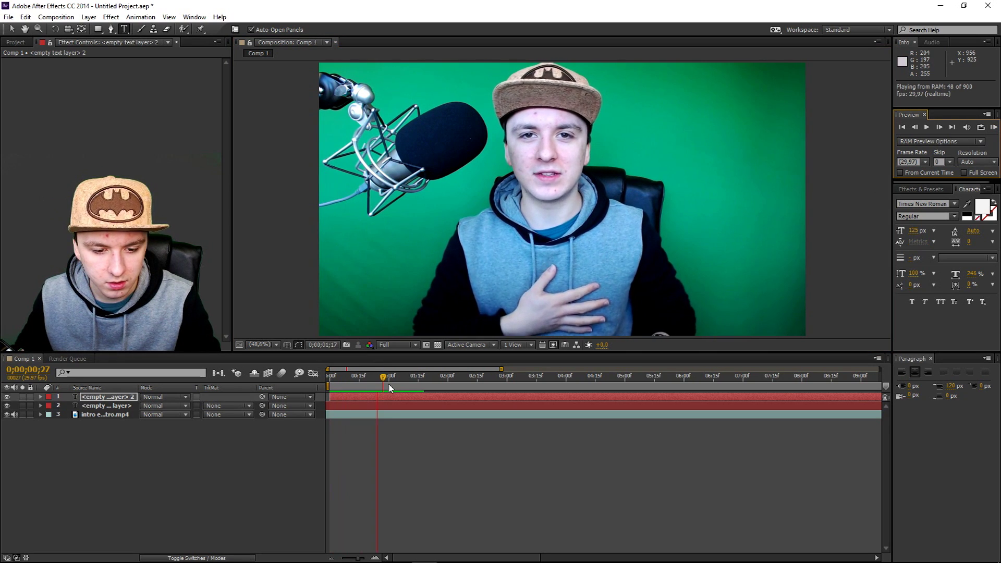
click(362, 396)
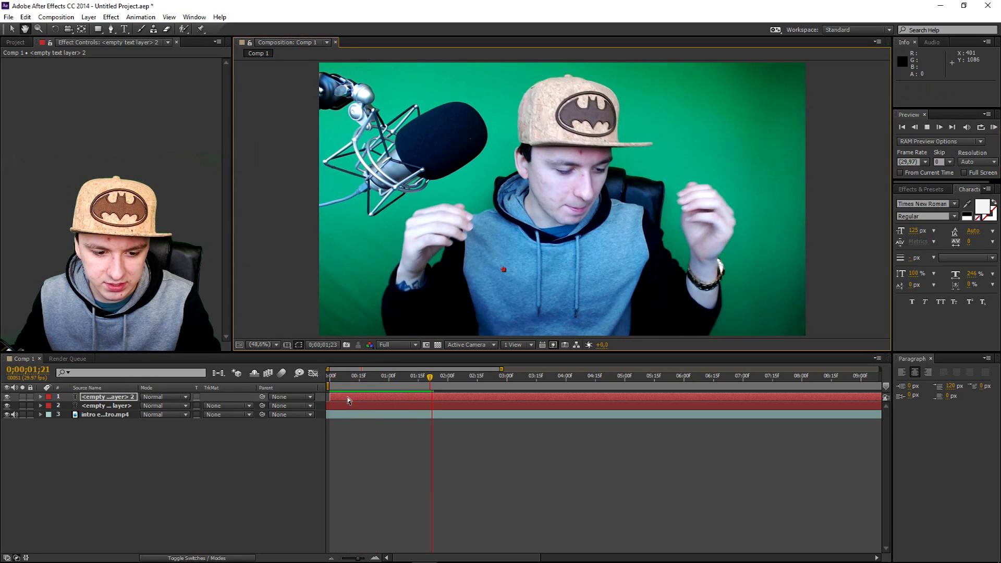
click(479, 281)
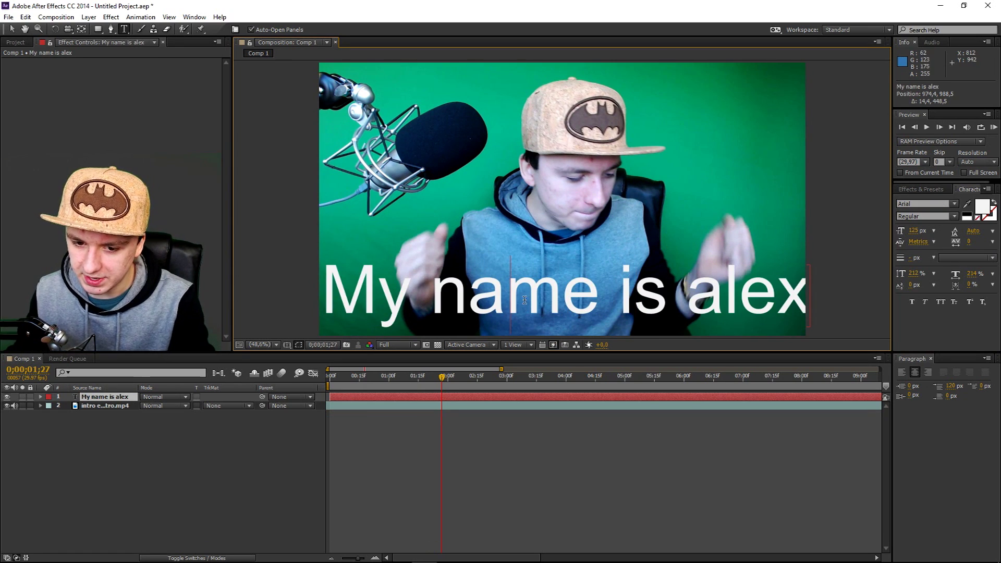
- Shrink the subtitle text to 54 px and delay the layer to start at frame 10
double_click(525, 296)
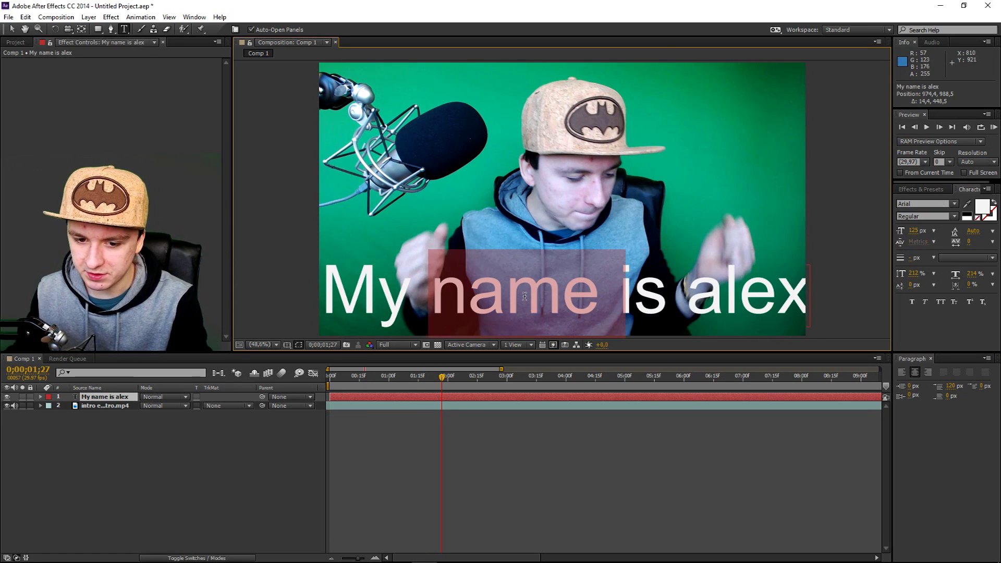
key(ctrl+a)
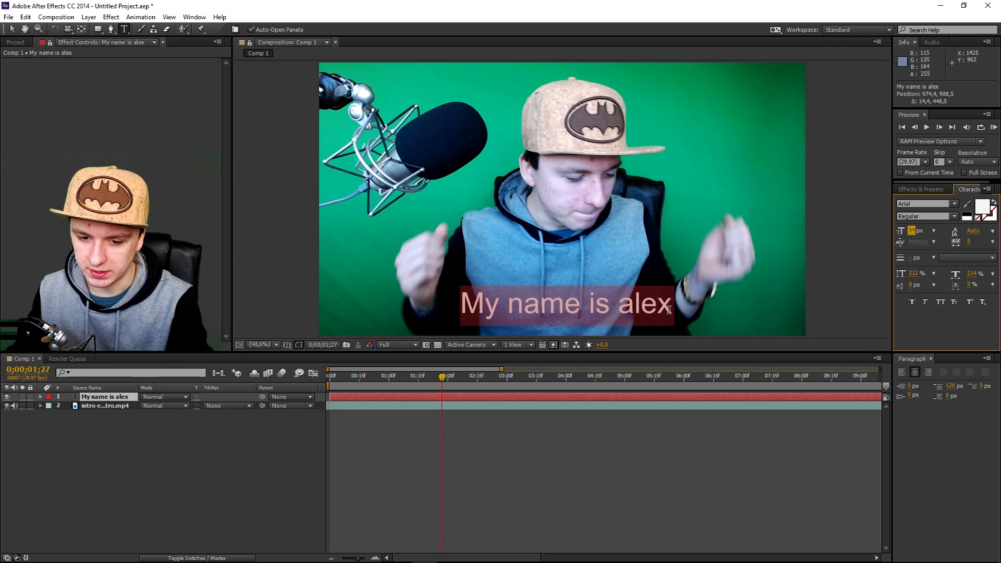
drag(519, 311, 520, 327)
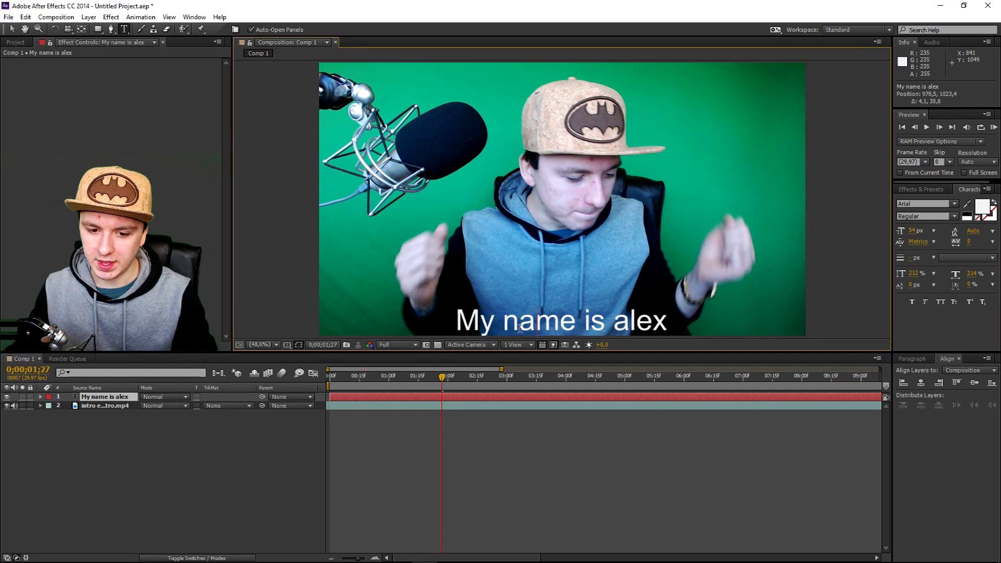
drag(371, 396, 391, 398)
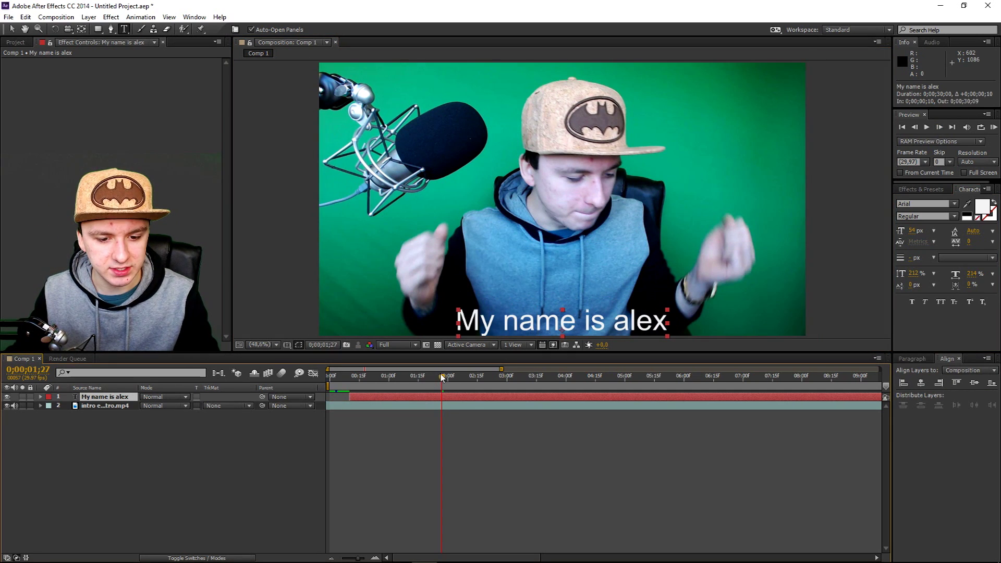
- Preview the clip from the start and scrub to frame 24 to check the subtitle
drag(441, 377, 256, 369)
key(KP_0)
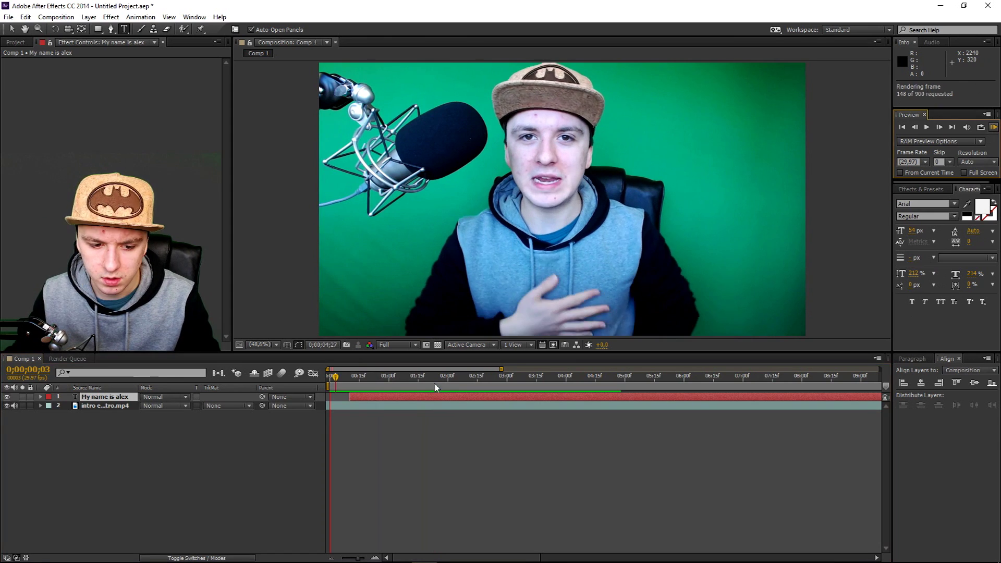
click(337, 377)
drag(338, 377, 379, 377)
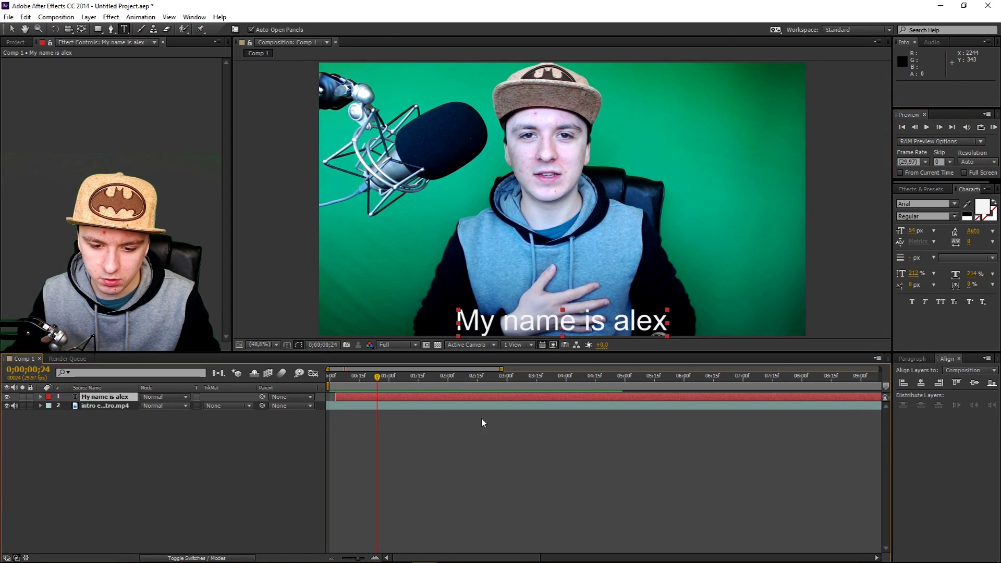
- Show the full 30-second timeline and trim the subtitle's out-point to end much earlier
key(minus)
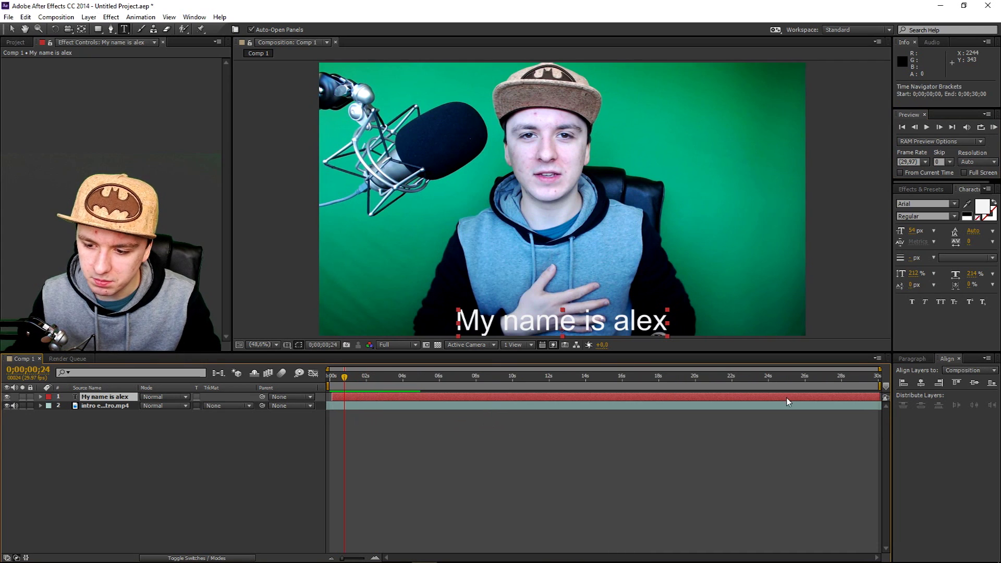
drag(877, 396, 363, 390)
scroll(370, 397, up, 10)
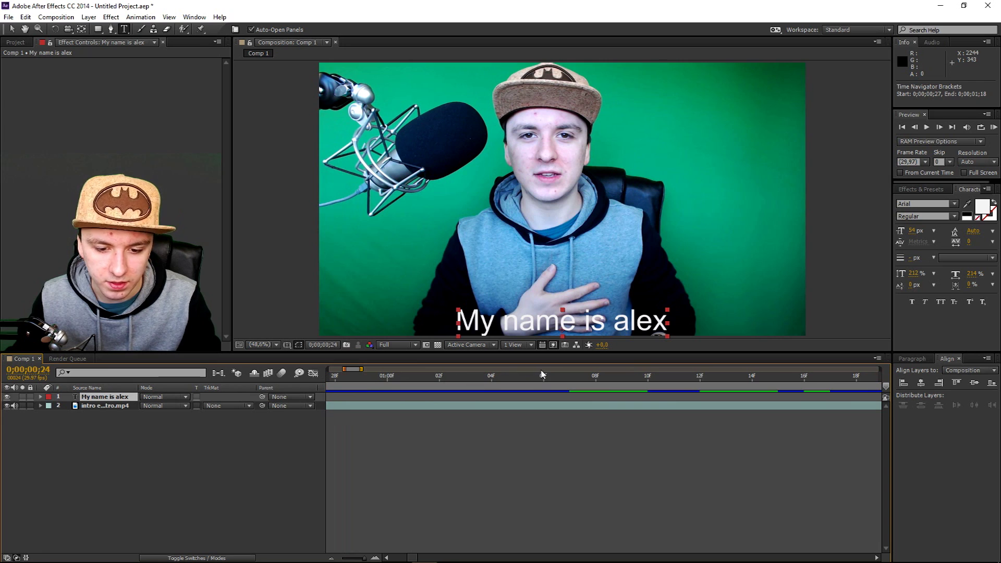
scroll(365, 383, down, 8)
click(360, 377)
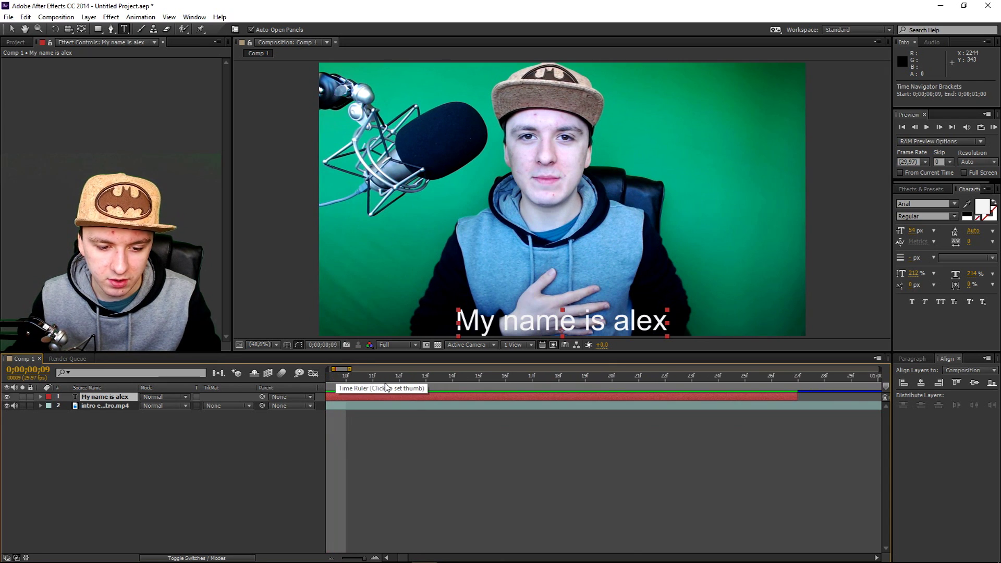
click(334, 378)
- Check the subtitle's start frame, then RAM-preview the trimmed 'My name is Alex' subtitle
scroll(363, 386, up, 8)
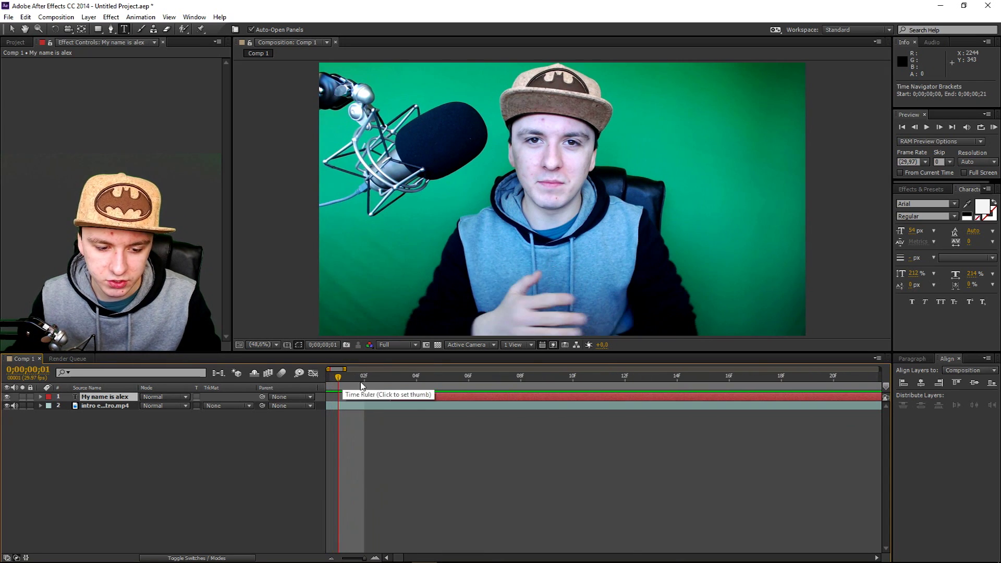
click(398, 375)
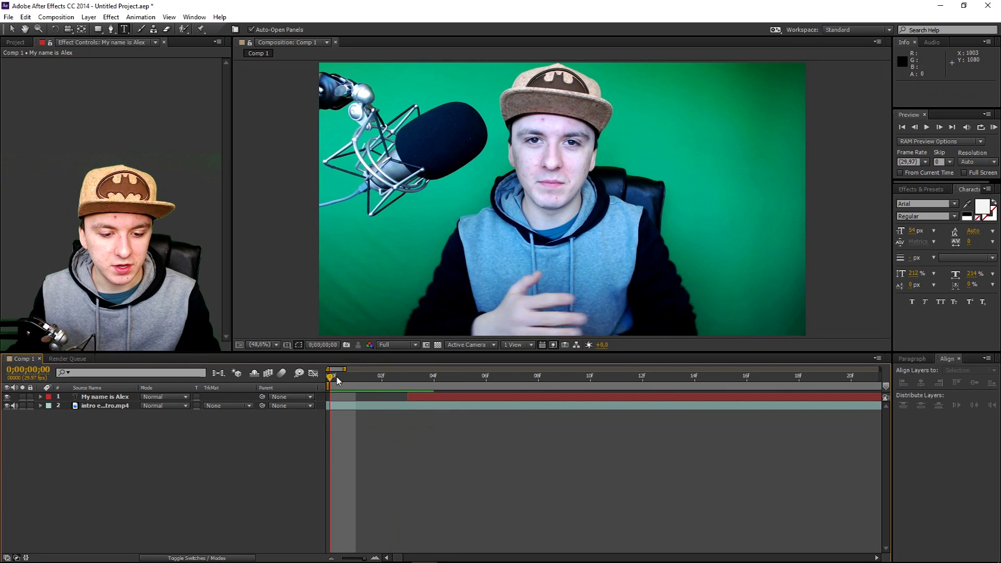
scroll(336, 379, down, 5)
click(338, 379)
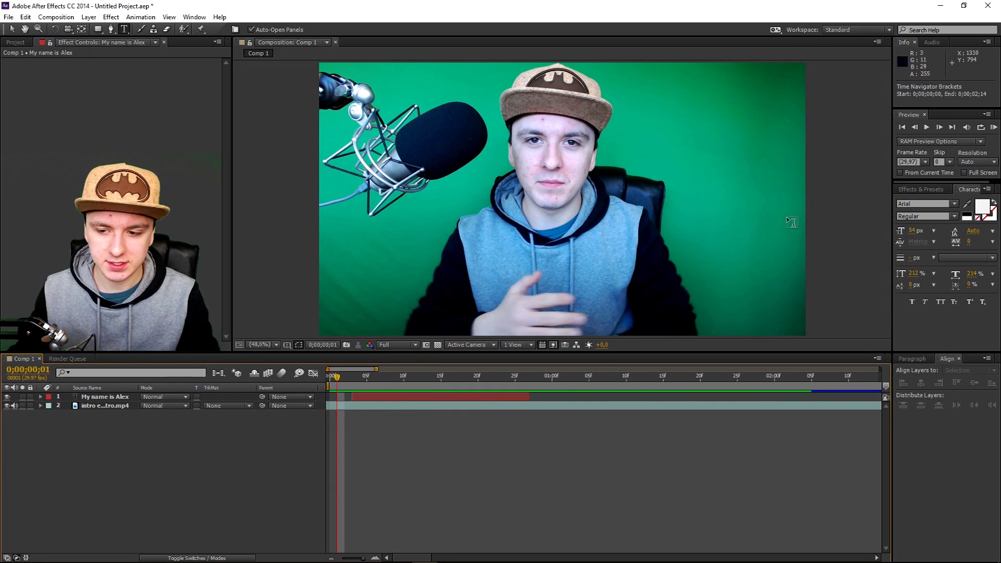
key(KP_0)
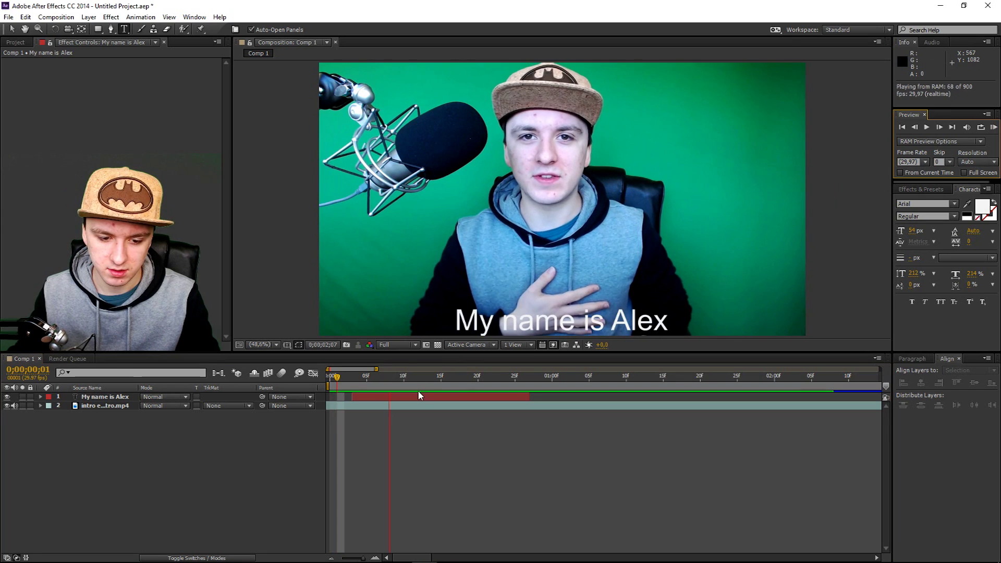
click(477, 396)
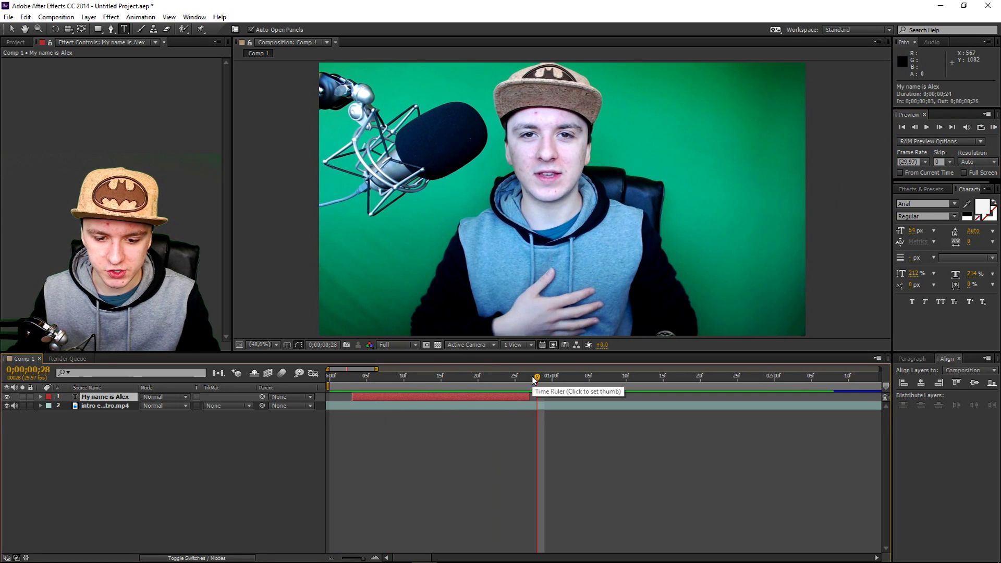
key(KP_0)
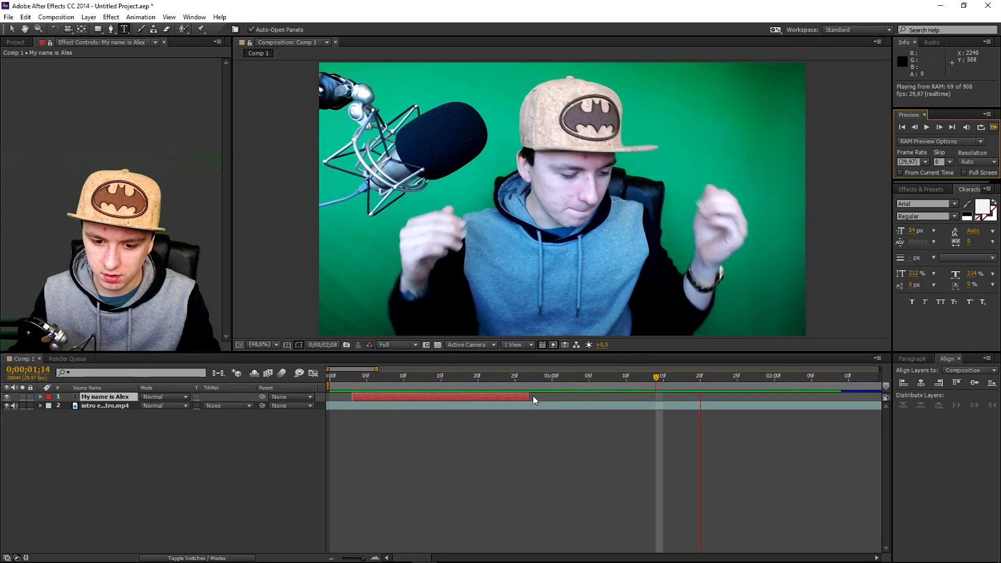
- Duplicate the subtitle layer as 'And it is Monday' and preview it following the first subtitle
click(543, 398)
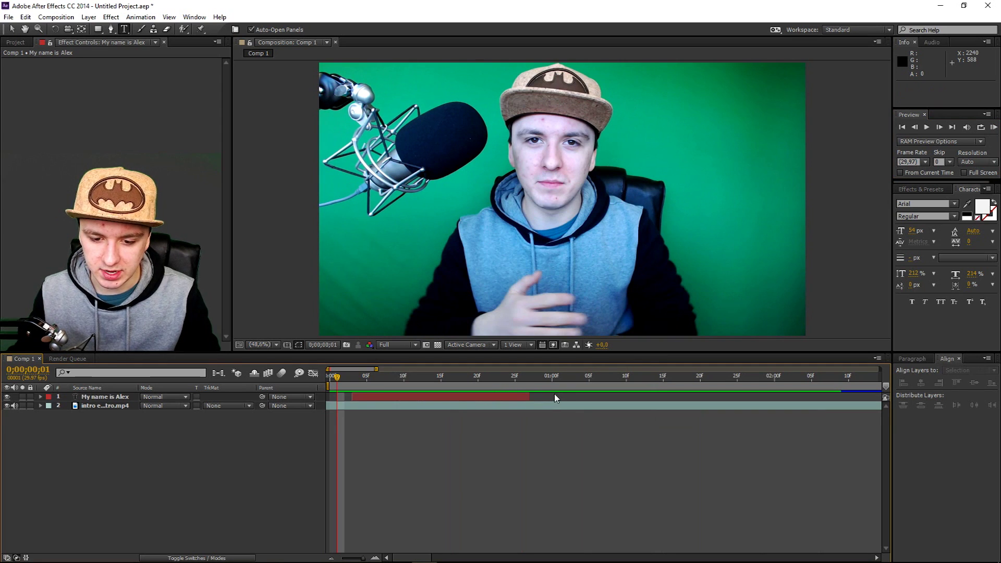
key(ctrl+d)
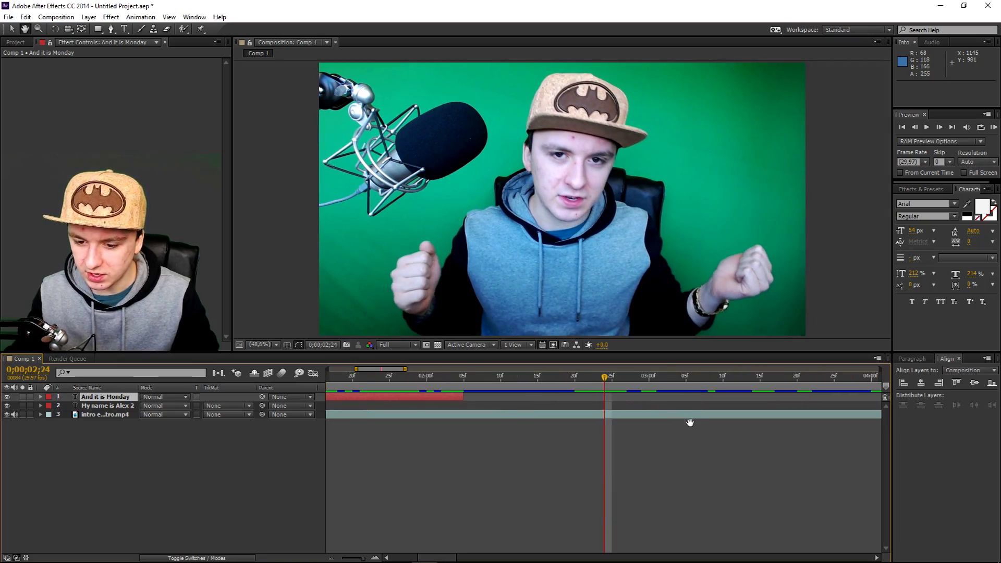
key(space)
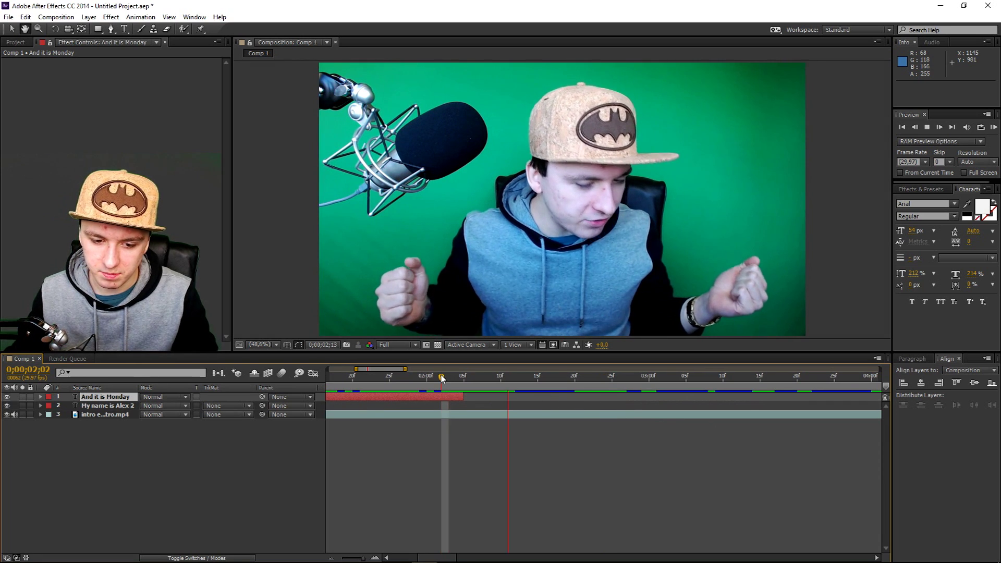
key(space)
click(414, 374)
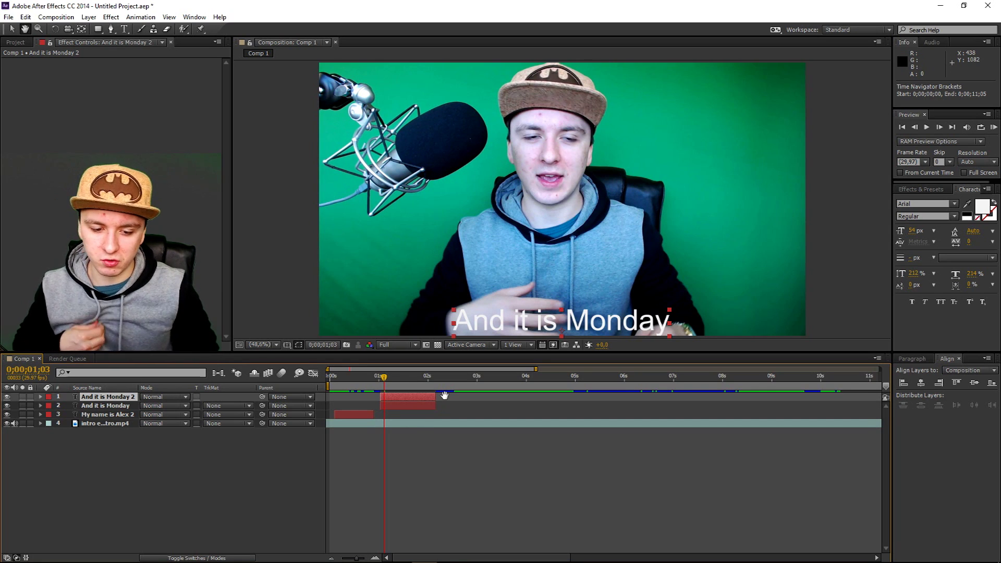
right_click(433, 443)
mouse_move(487, 449)
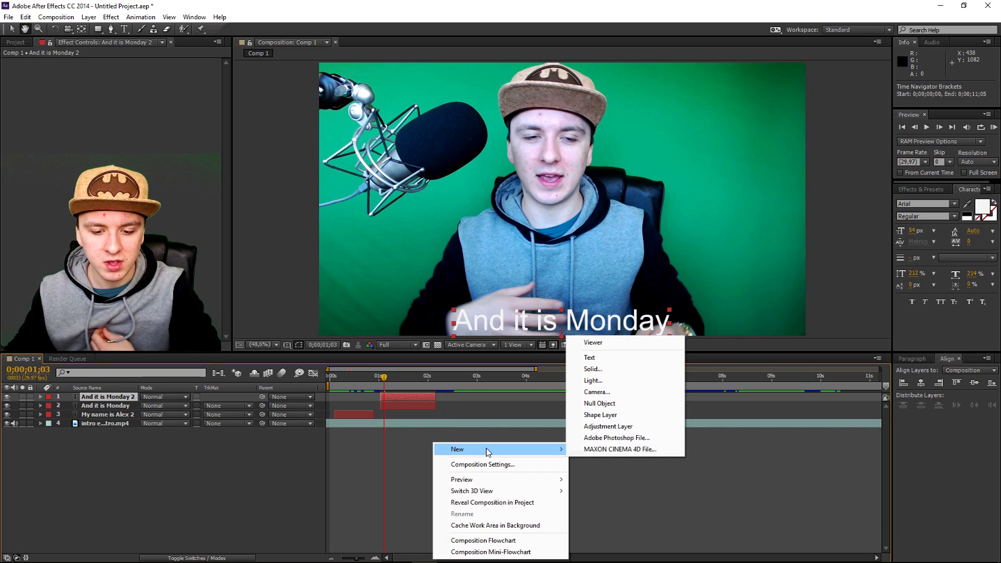
click(480, 218)
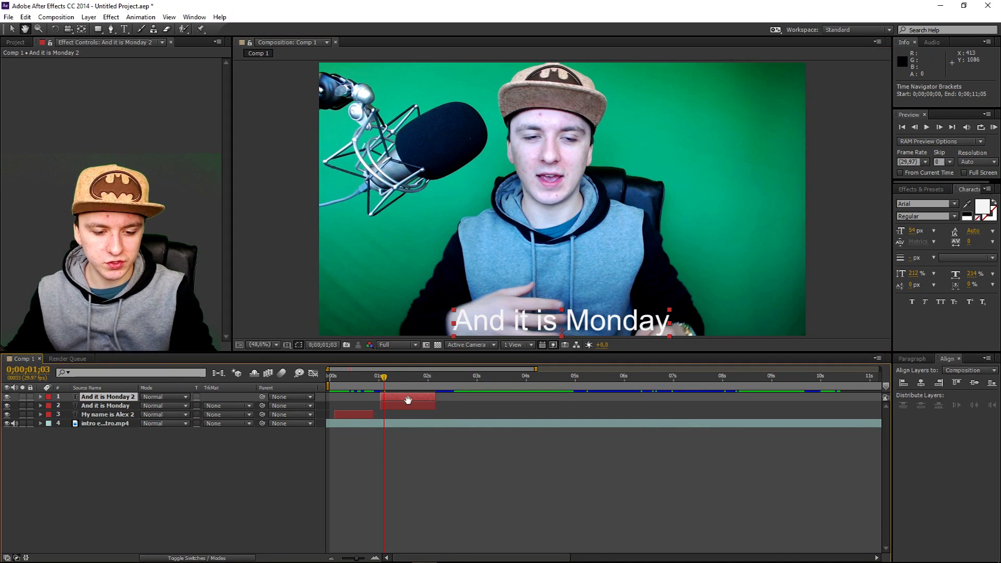
key(ctrl+z)
key(ctrl+shift+z)
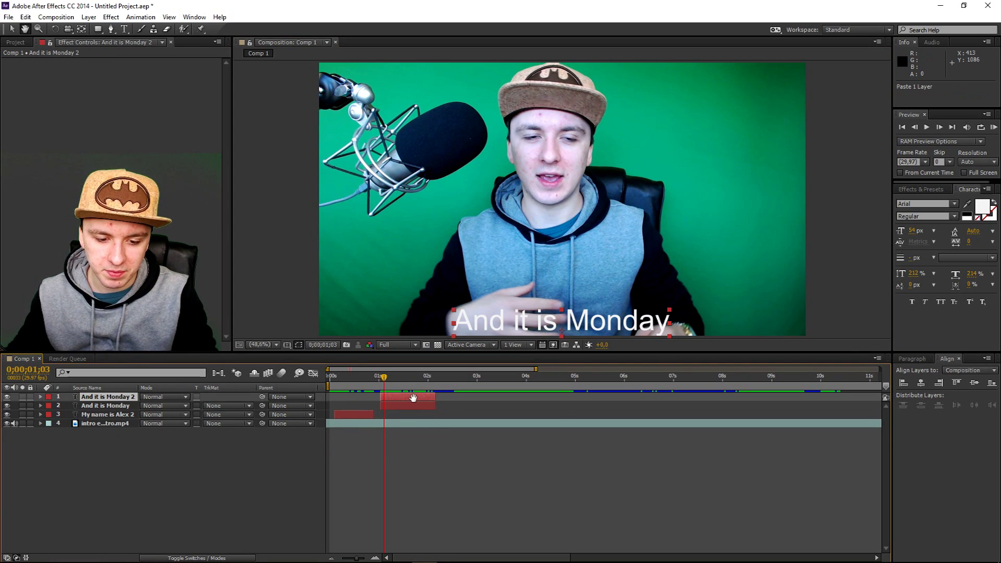